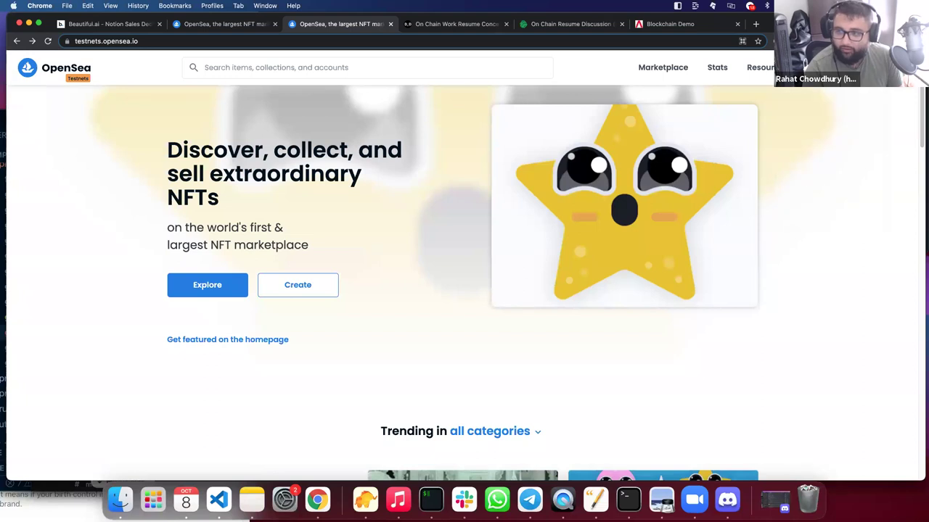
Open the form for creating a new NFT item from the marketplace homepage.
{"action": "left_click", "coordinate": [806, 41]}
{"action": "left_click", "coordinate": [832, 127]}
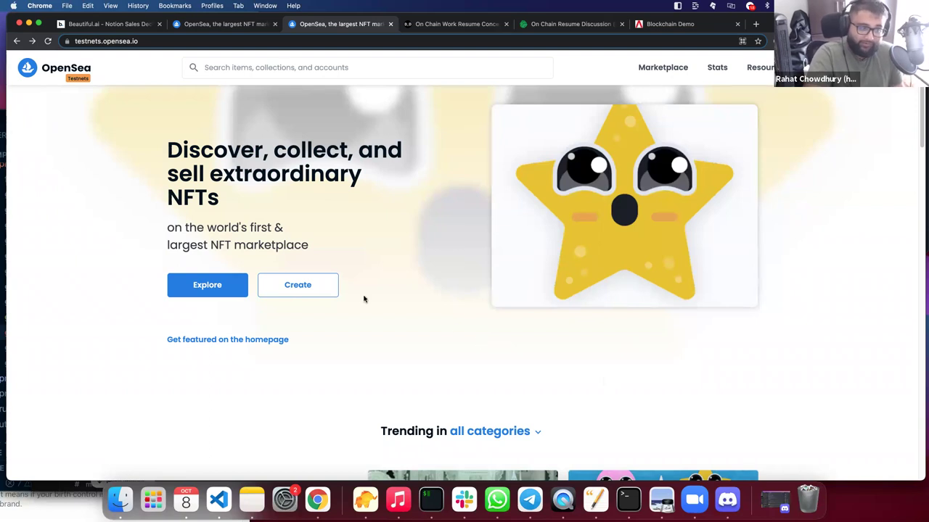
{"action": "left_click", "coordinate": [277, 284]}
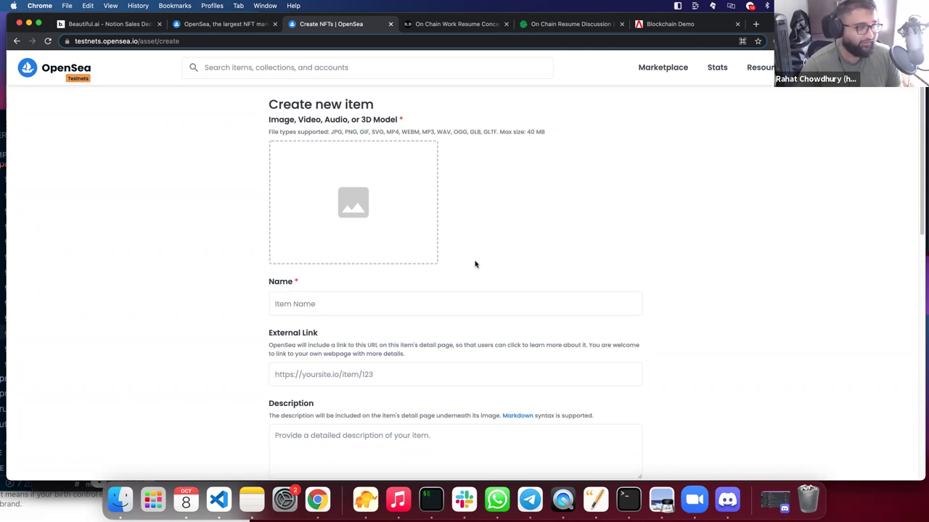
Upload legend.jpeg from the Desktop as the new item's image.
{"action": "left_click", "coordinate": [355, 203]}
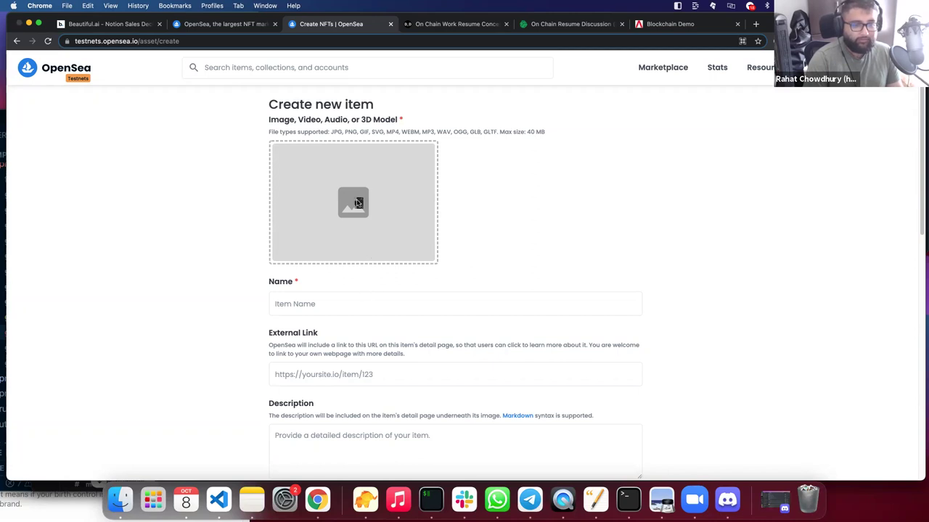
{"action": "scroll", "coordinate": [404, 284], "scroll_direction": "down", "scroll_amount": 10}
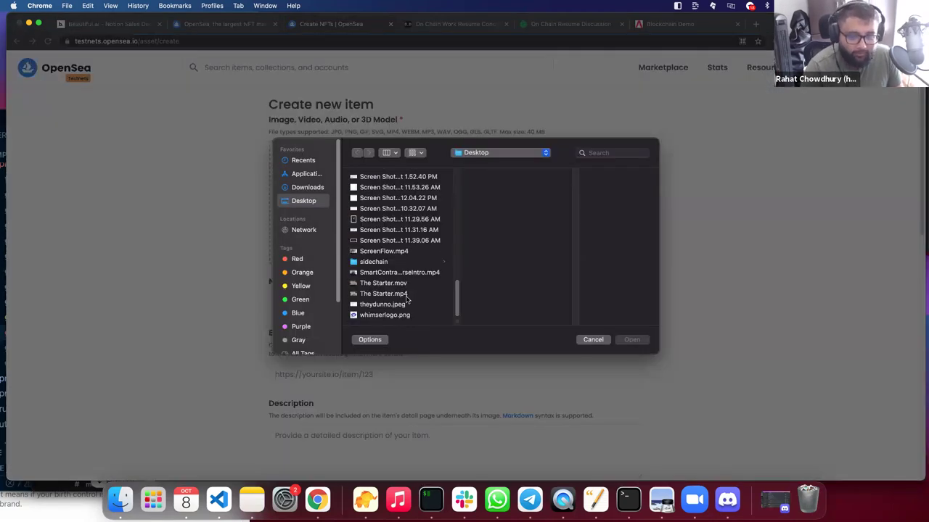
{"action": "scroll", "coordinate": [404, 319], "scroll_direction": "up", "scroll_amount": 10}
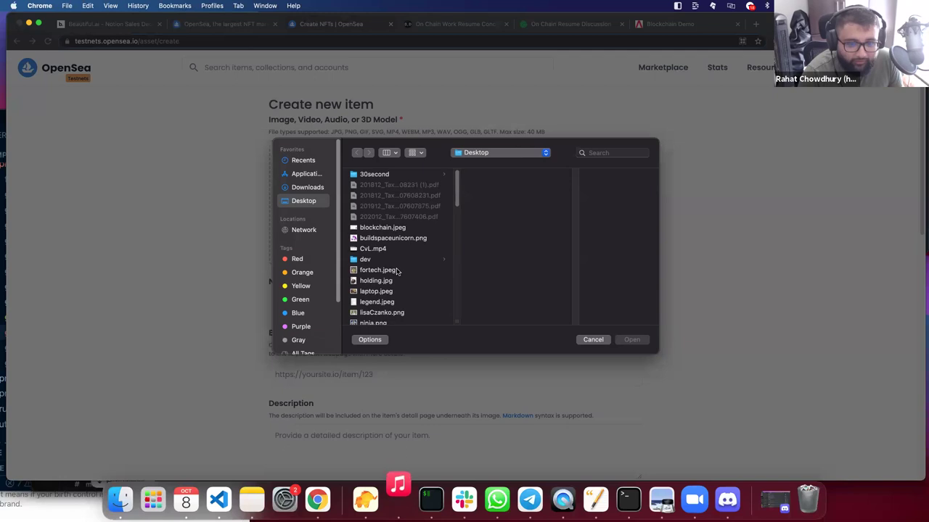
{"action": "left_click", "coordinate": [385, 302]}
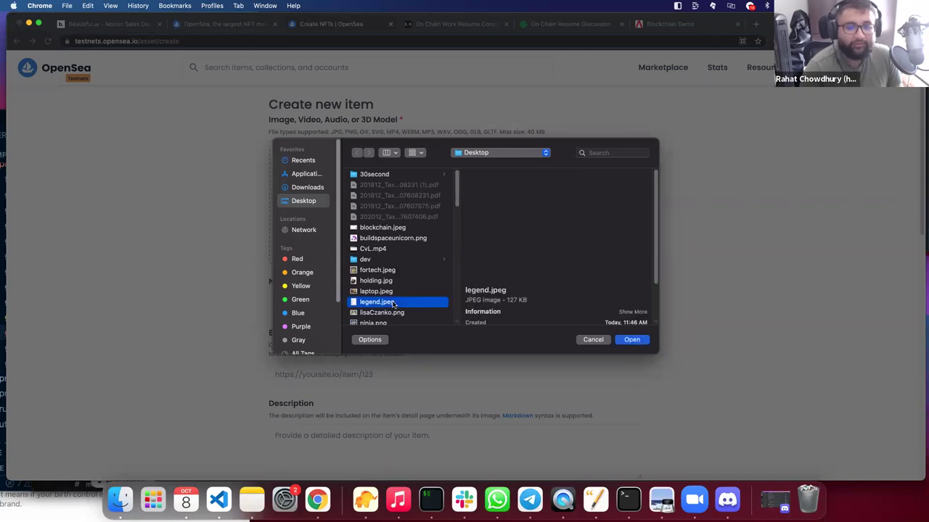
{"action": "left_click", "coordinate": [632, 340]}
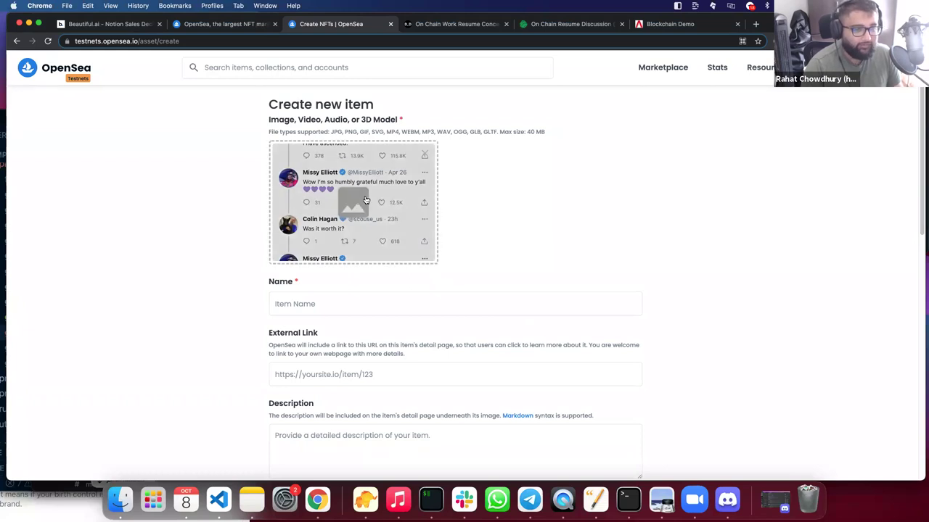
{"action": "left_click", "coordinate": [416, 247]}
{"action": "left_click", "coordinate": [593, 339]}
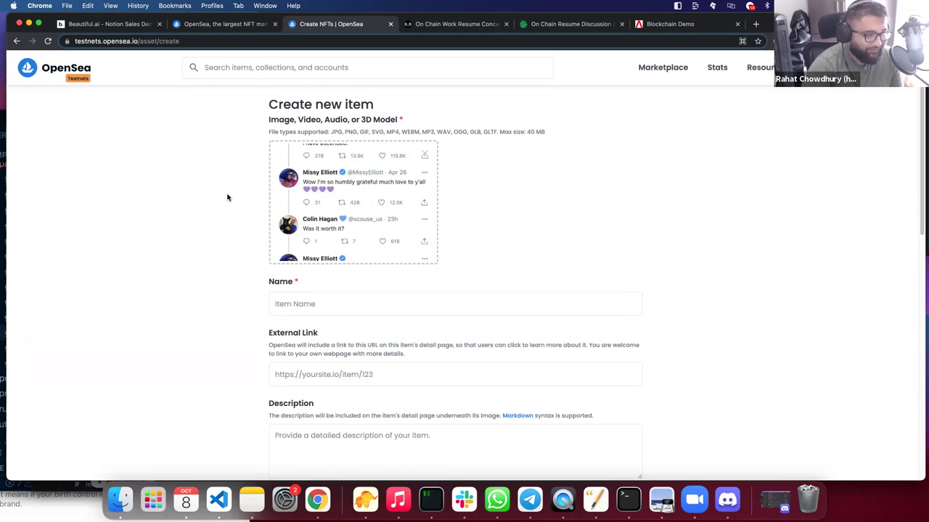
Name the new item "Legendary Tweet".
{"action": "left_click", "coordinate": [311, 304]}
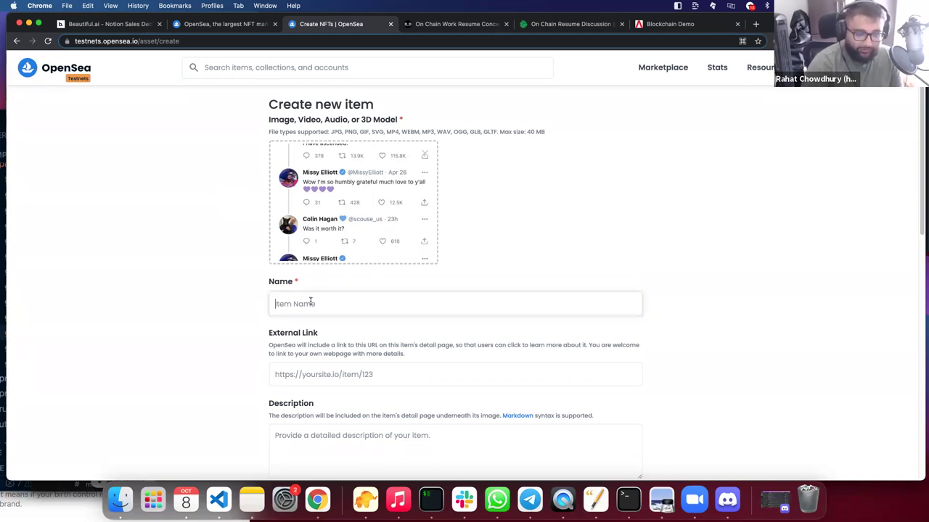
{"action": "type", "text": "Lege"}
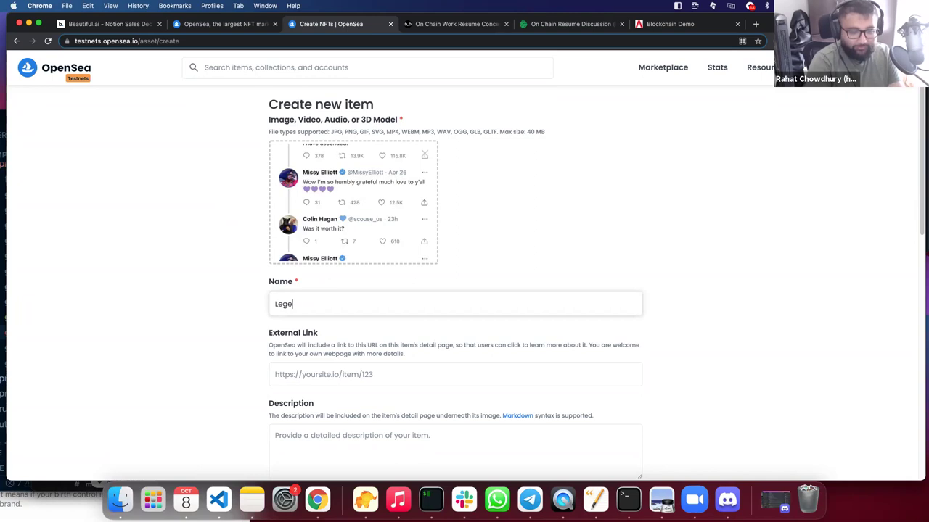
{"action": "type", "text": "ndary Tweet"}
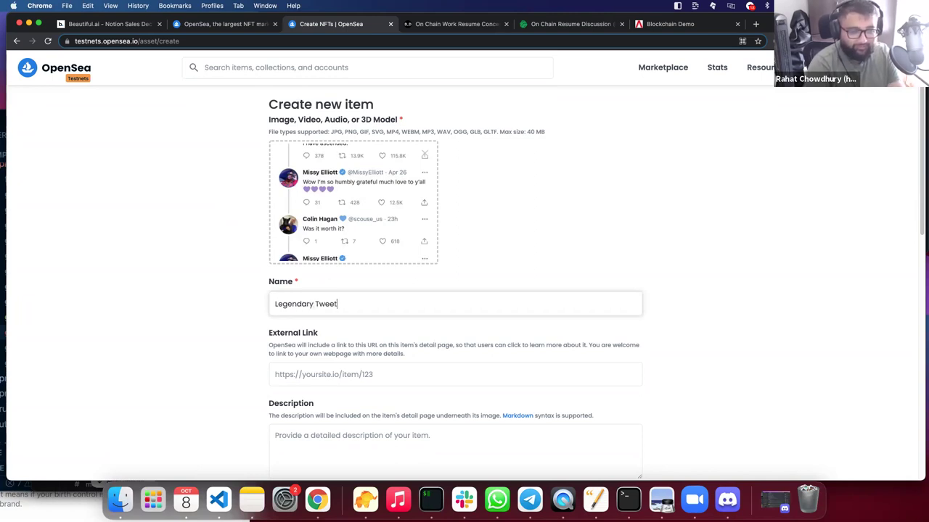
Leave the external link empty and describe the item with the tweet author's first name in possessive form followed by "legendary tweet".
{"action": "scroll", "coordinate": [178, 377], "scroll_direction": "down", "scroll_amount": 1}
{"action": "left_click", "coordinate": [281, 360]}
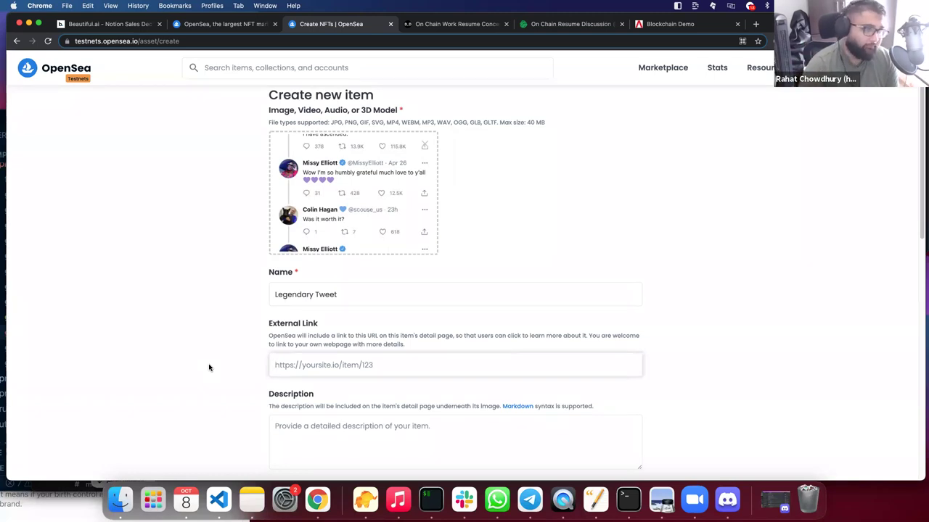
{"action": "scroll", "coordinate": [209, 367], "scroll_direction": "down", "scroll_amount": 2}
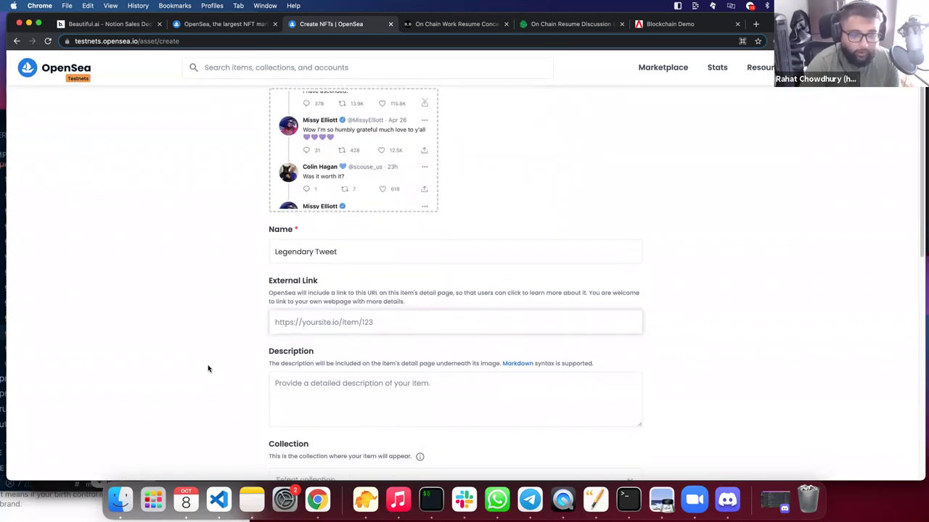
{"action": "left_click", "coordinate": [303, 391]}
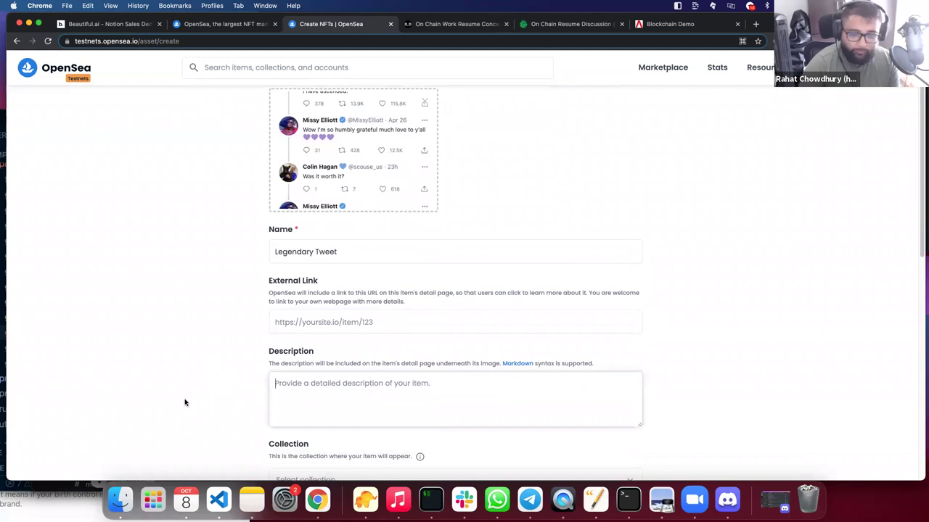
{"action": "type", "text": "K"}
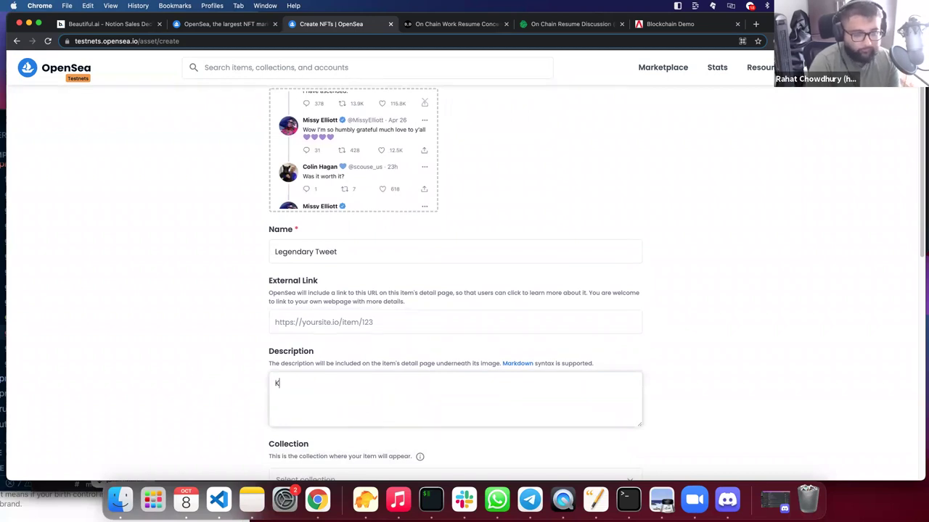
{"action": "type", "text": "ir"}
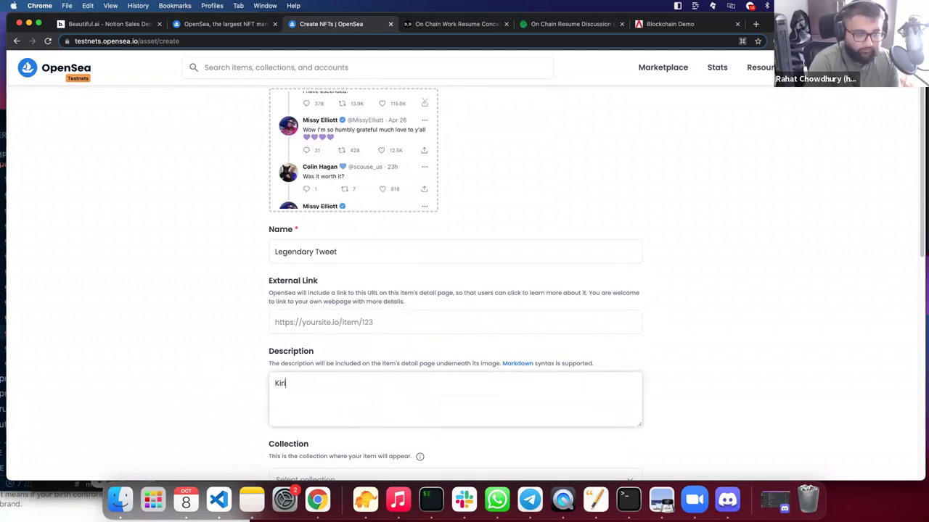
{"action": "type", "text": "ks legendary tweet"}
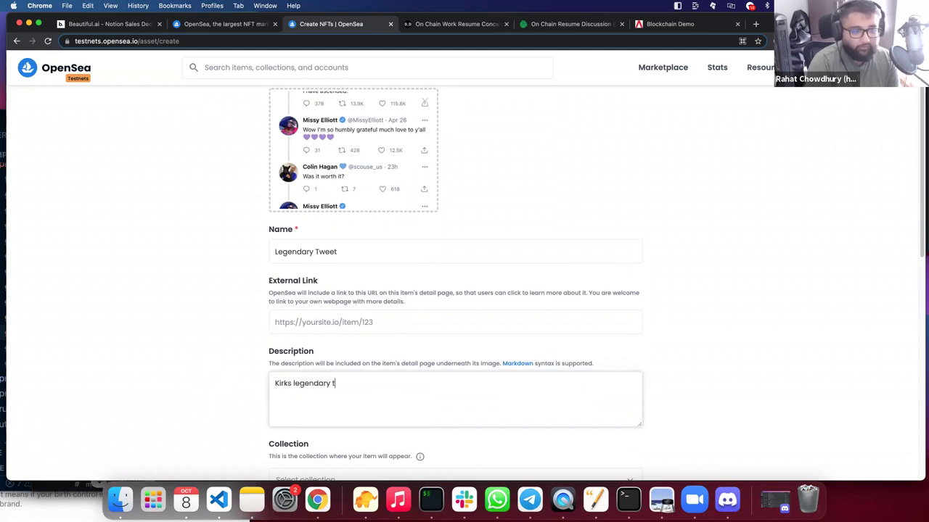
{"action": "left_click", "coordinate": [186, 392]}
Review the item form's collection, properties, levels, stats, unlockable content and supply options.
{"action": "scroll", "coordinate": [186, 391], "scroll_direction": "down", "scroll_amount": 5}
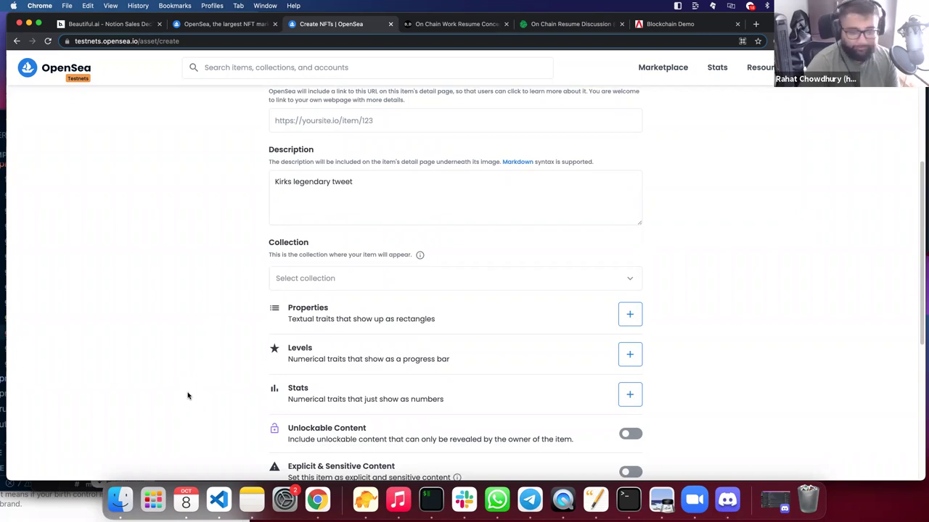
{"action": "scroll", "coordinate": [202, 345], "scroll_direction": "down", "scroll_amount": 1}
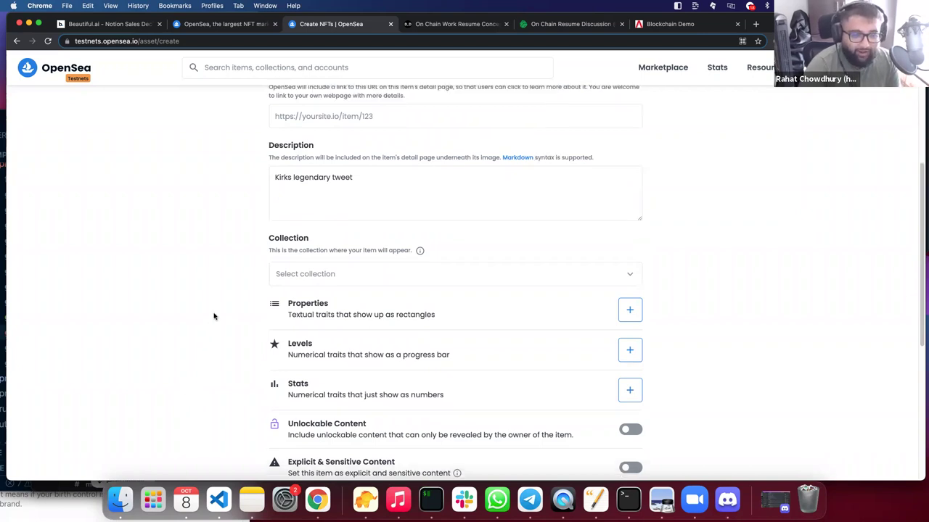
{"action": "scroll", "coordinate": [214, 315], "scroll_direction": "down", "scroll_amount": 5}
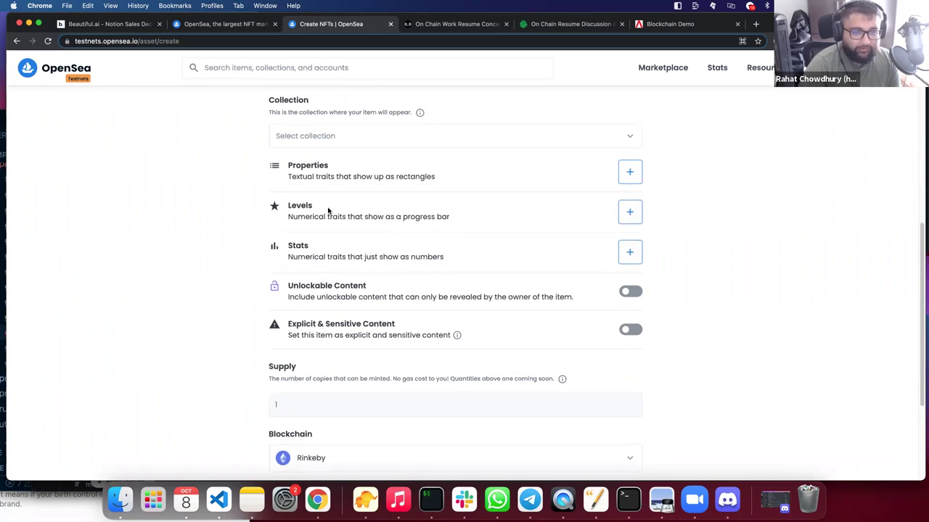
{"action": "scroll", "coordinate": [327, 210], "scroll_direction": "up", "scroll_amount": 1}
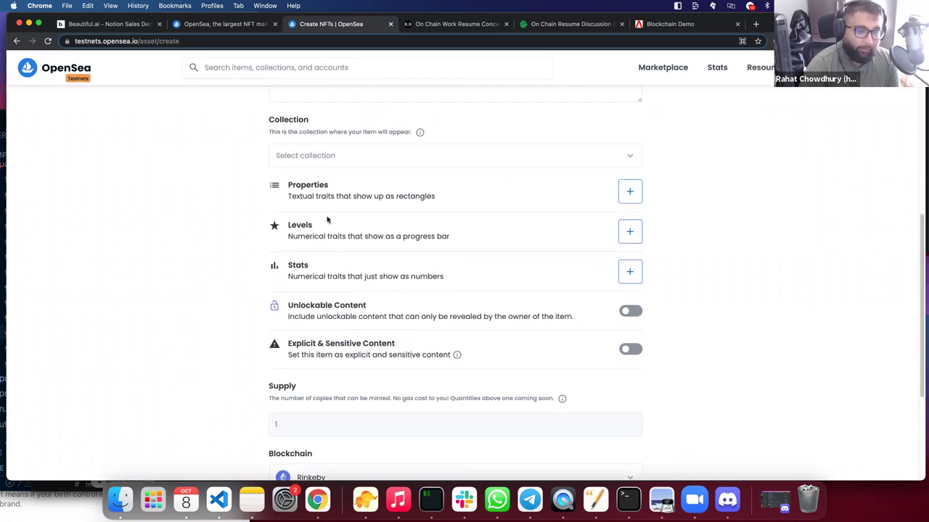
{"action": "scroll", "coordinate": [178, 295], "scroll_direction": "up", "scroll_amount": 1}
{"action": "scroll", "coordinate": [177, 295], "scroll_direction": "up", "scroll_amount": 5}
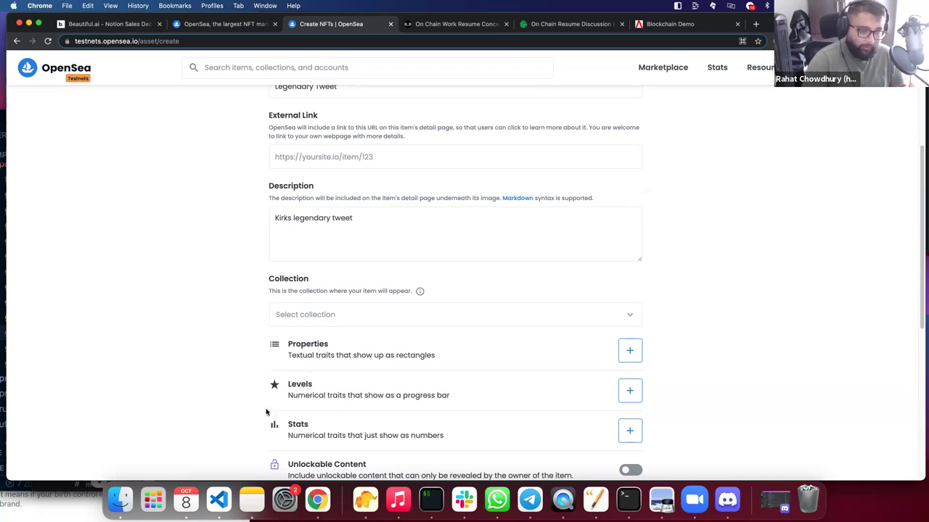
{"action": "scroll", "coordinate": [266, 378], "scroll_direction": "down", "scroll_amount": 1}
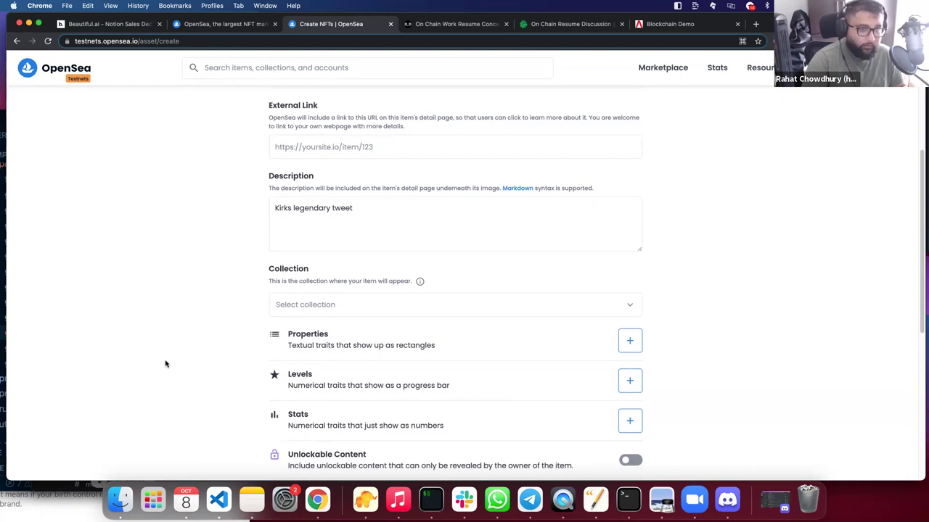
{"action": "scroll", "coordinate": [166, 363], "scroll_direction": "down", "scroll_amount": 1}
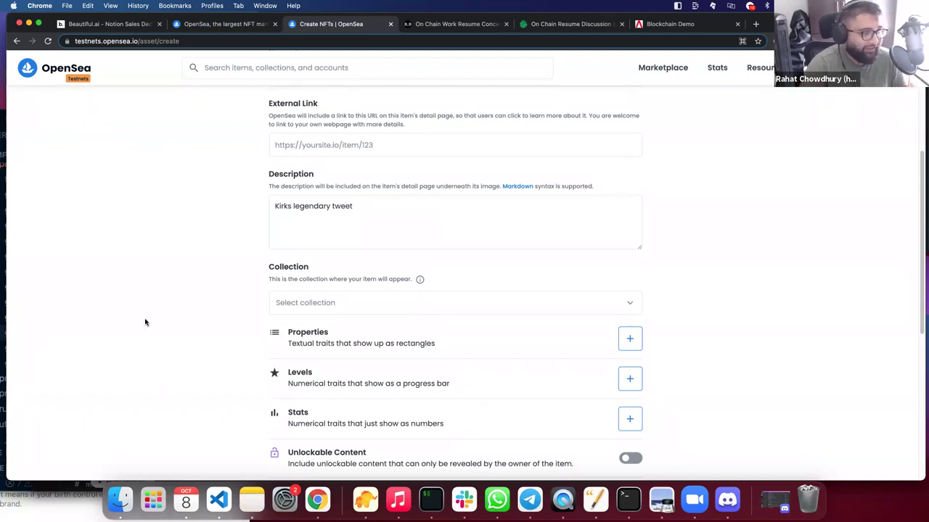
Check the available blockchains, keep Rinkeby, create the item and dismiss the share dialog.
{"action": "scroll", "coordinate": [143, 278], "scroll_direction": "down", "scroll_amount": 10}
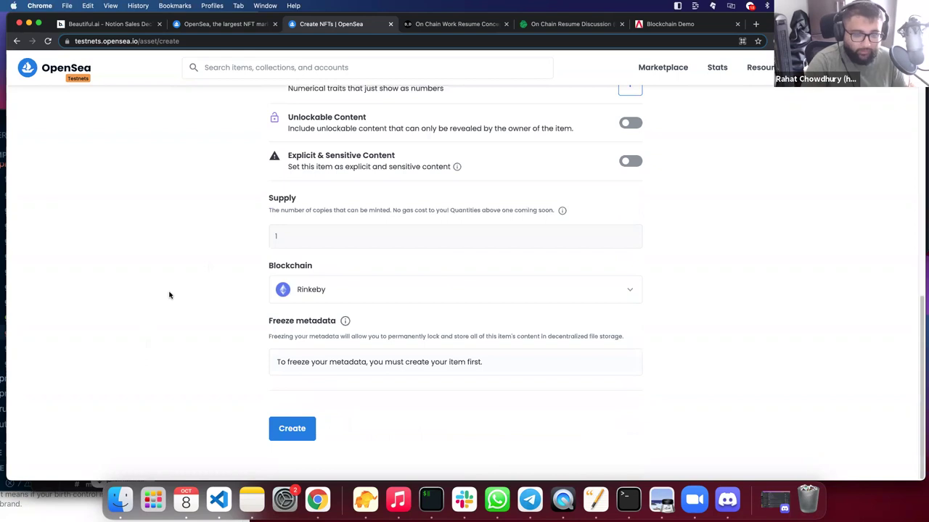
{"action": "left_click", "coordinate": [342, 294]}
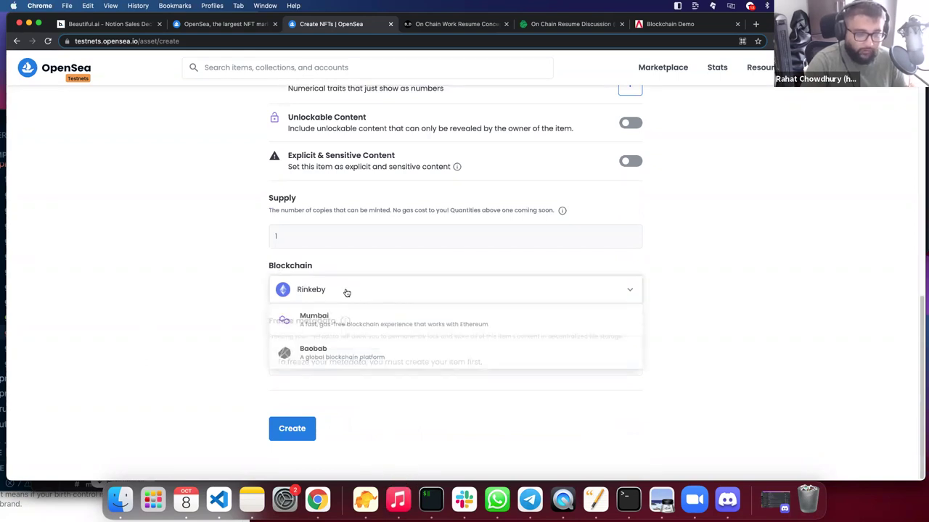
{"action": "left_click", "coordinate": [263, 309]}
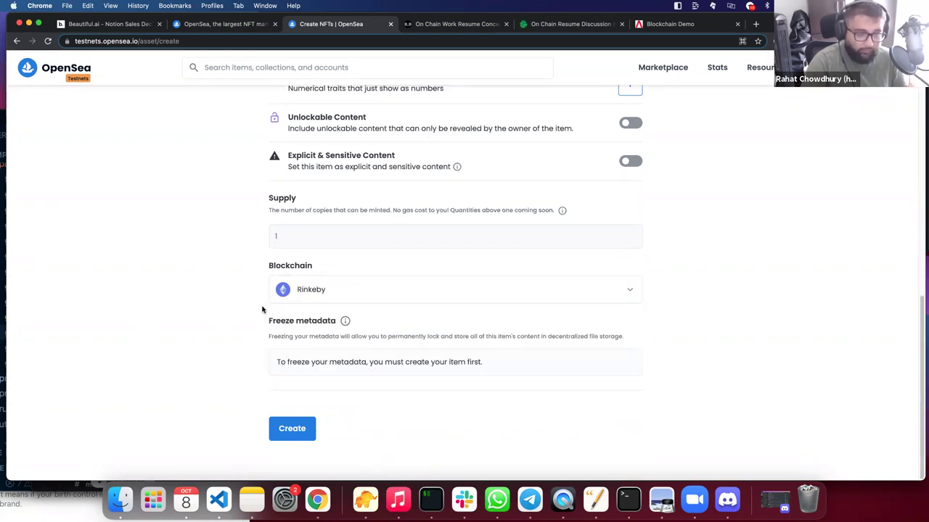
{"action": "left_click", "coordinate": [323, 288]}
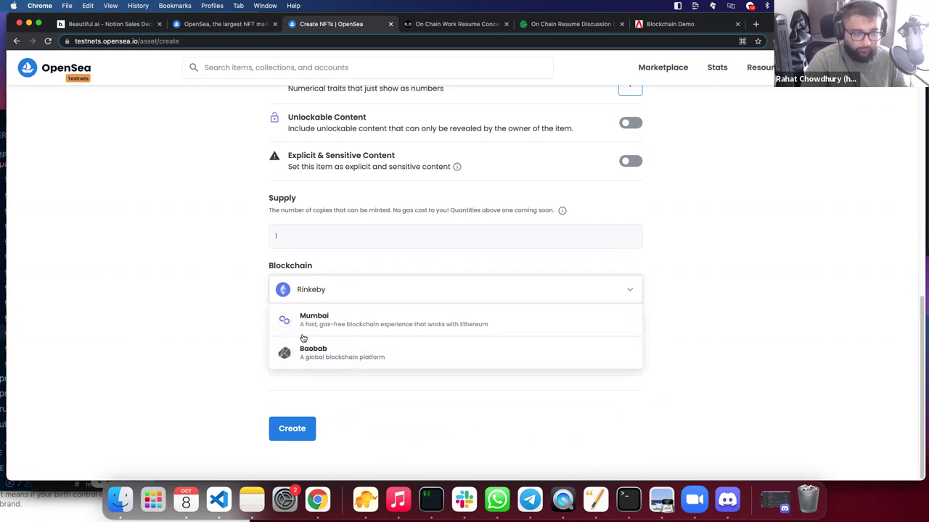
{"action": "left_click", "coordinate": [232, 337]}
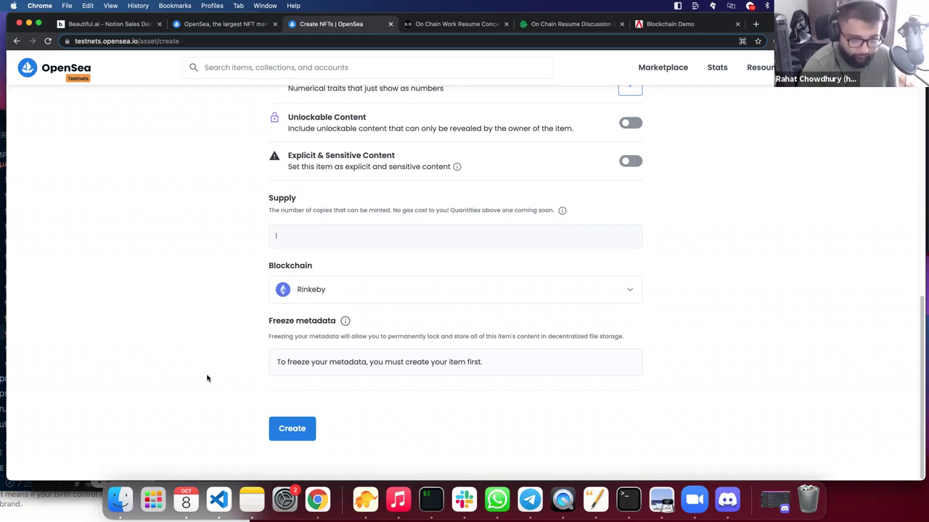
{"action": "left_click", "coordinate": [274, 430]}
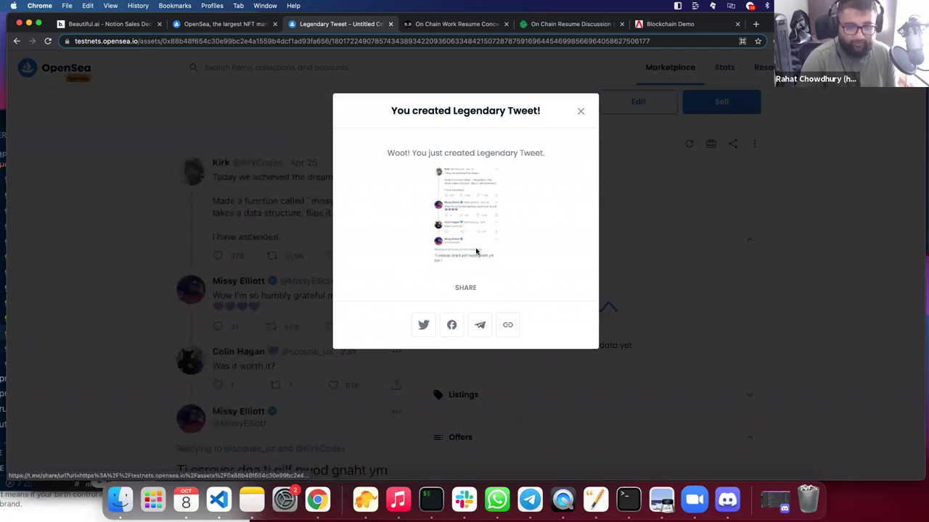
{"action": "left_click", "coordinate": [581, 113]}
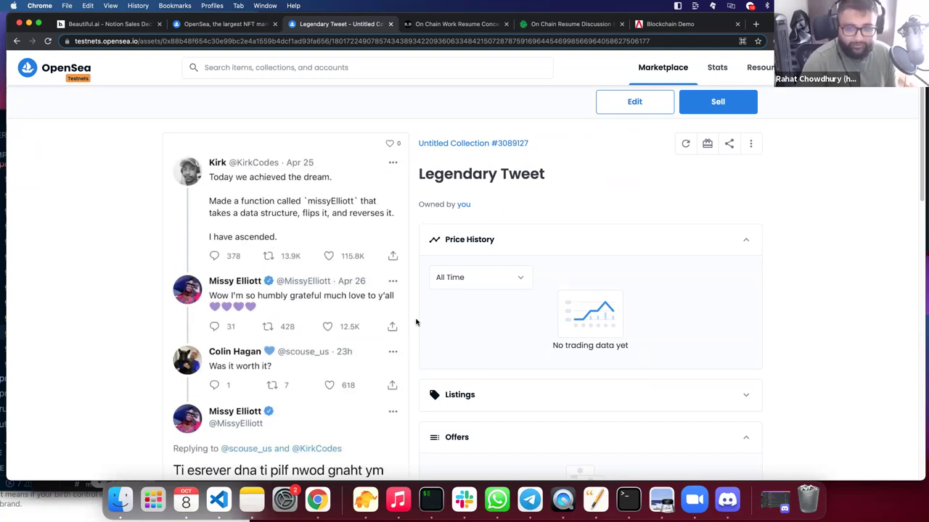
Look over the created item's page and its web address.
{"action": "scroll", "coordinate": [416, 322], "scroll_direction": "down", "scroll_amount": 5}
{"action": "scroll", "coordinate": [435, 385], "scroll_direction": "up", "scroll_amount": 5}
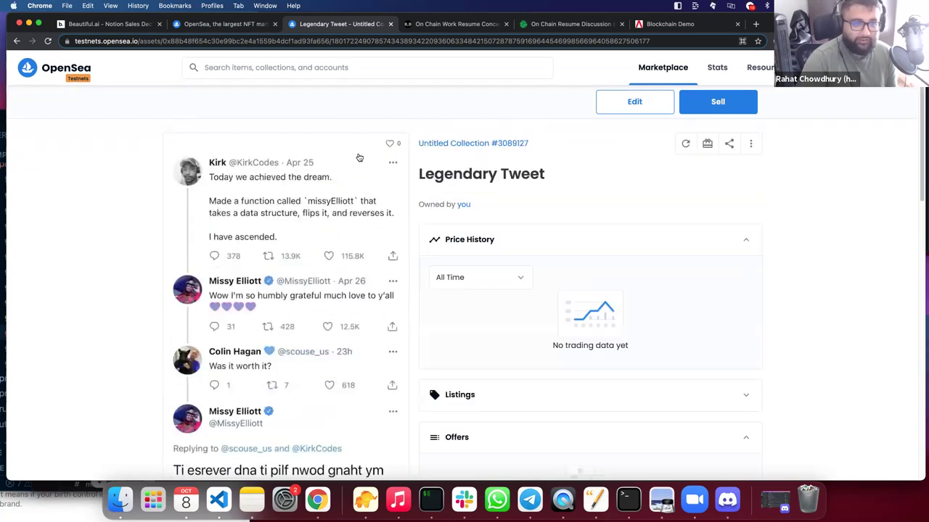
{"action": "left_click", "coordinate": [336, 41]}
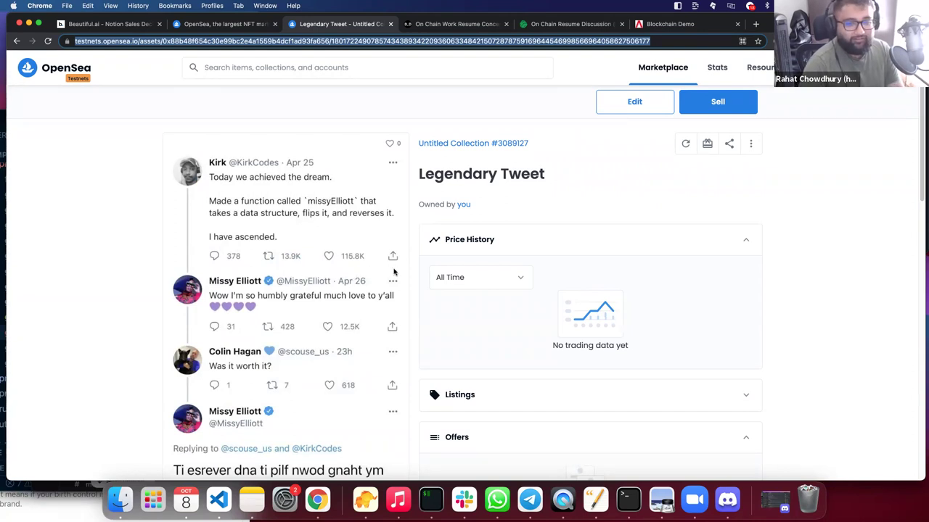
{"action": "left_click", "coordinate": [122, 202]}
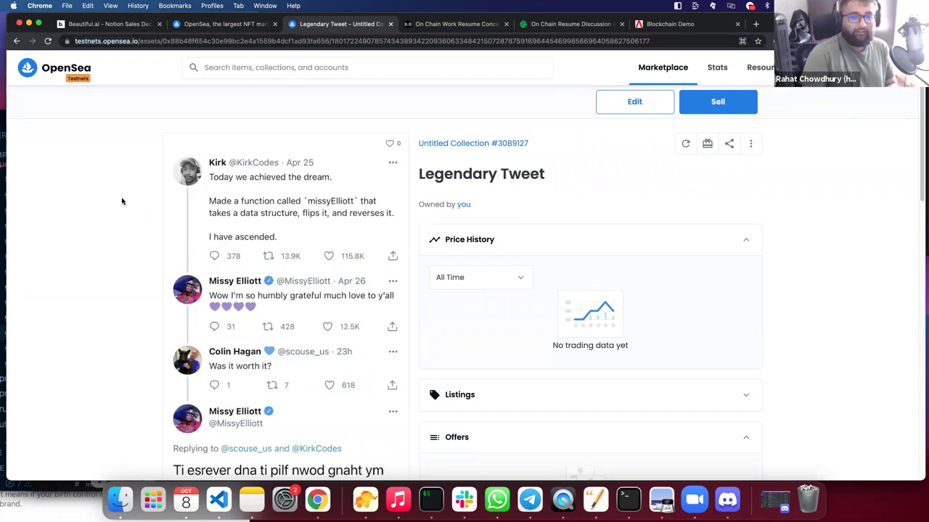